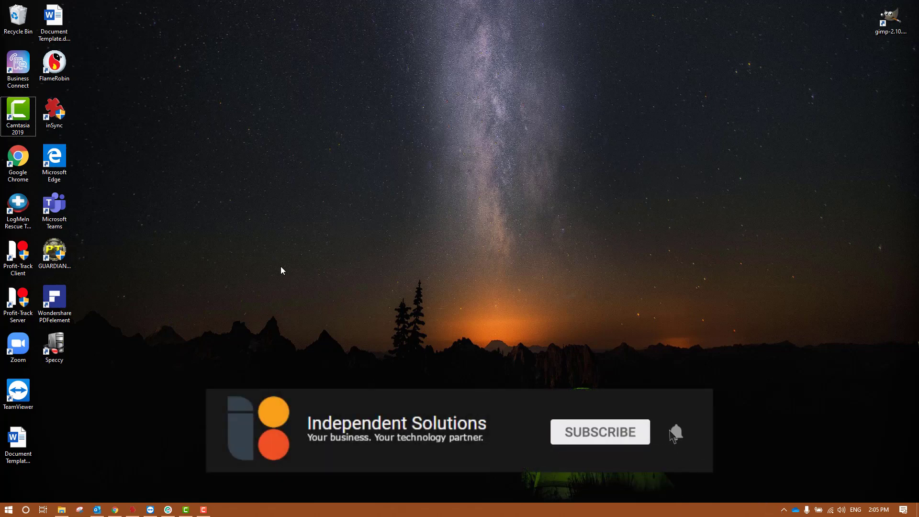
Launch Profit-Track Server, then the Profit-Track Client, from their desktop shortcuts
left_click(8, 303)
left_click(11, 254, "ctrl")
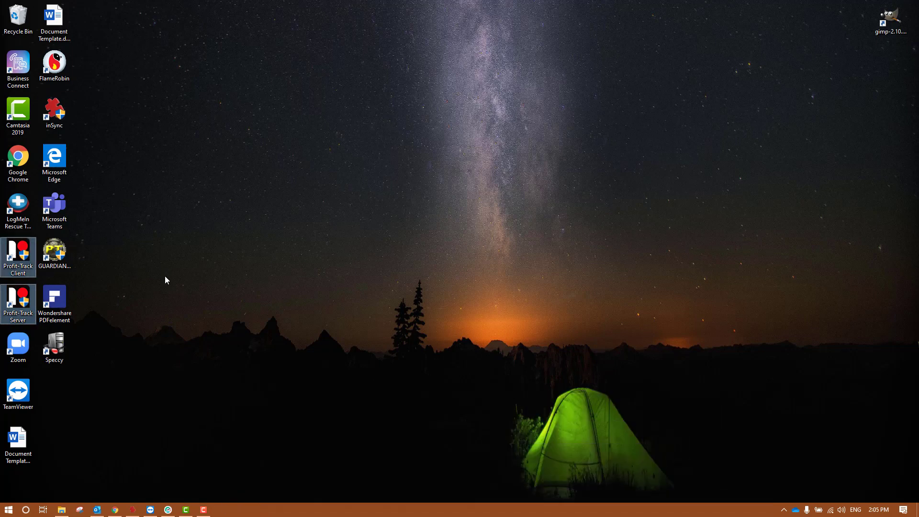
double_click(24, 308)
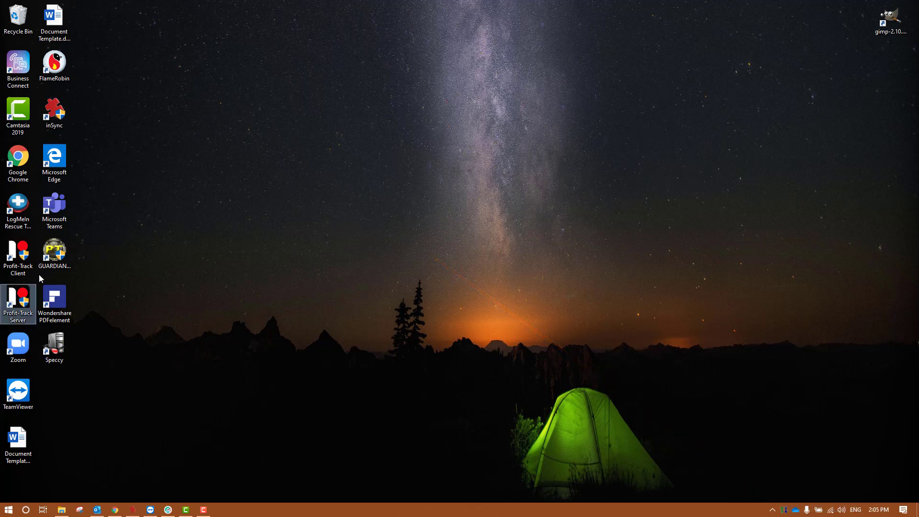
double_click(28, 260)
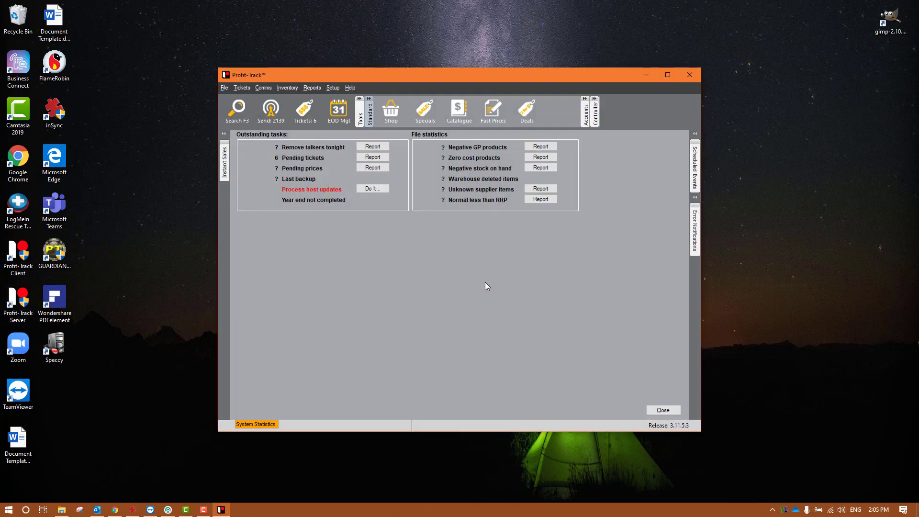
Dismiss System Statistics and show Company details under Setup > System settings > System options
key("Escape")
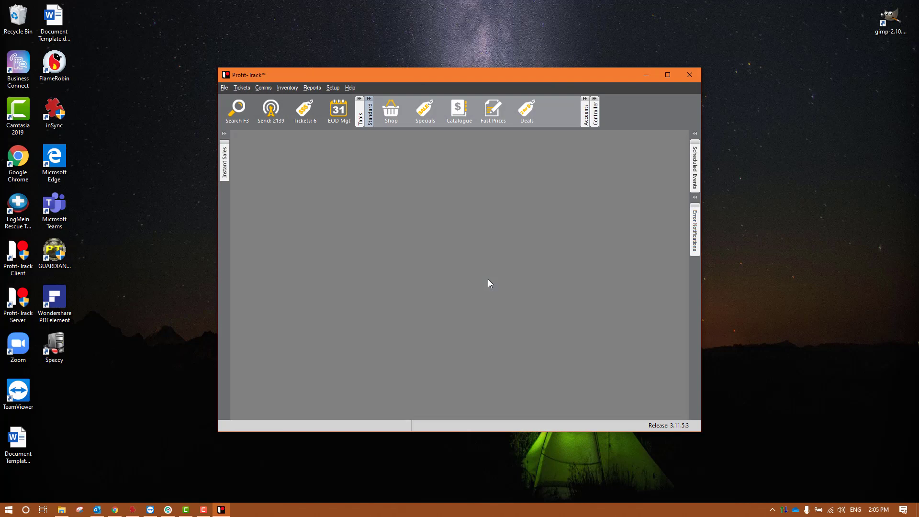
left_click(327, 88)
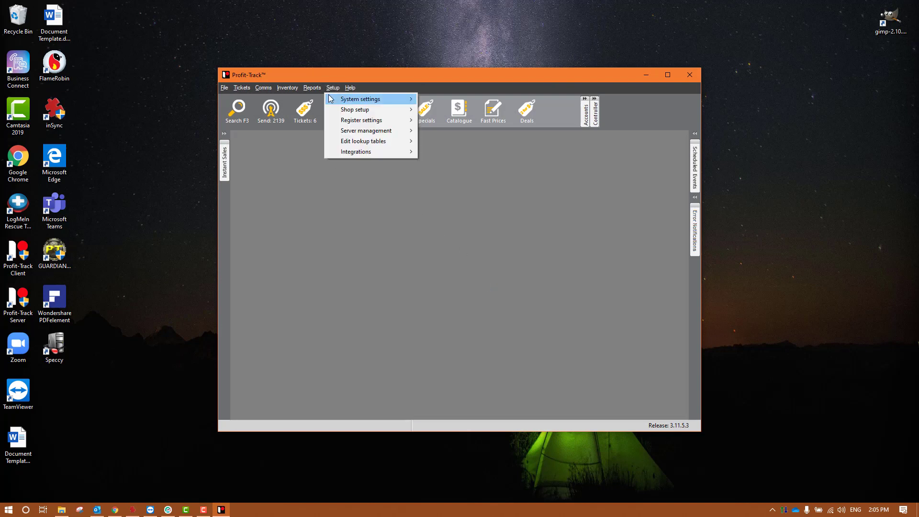
mouse_move(378, 99)
left_click(449, 99)
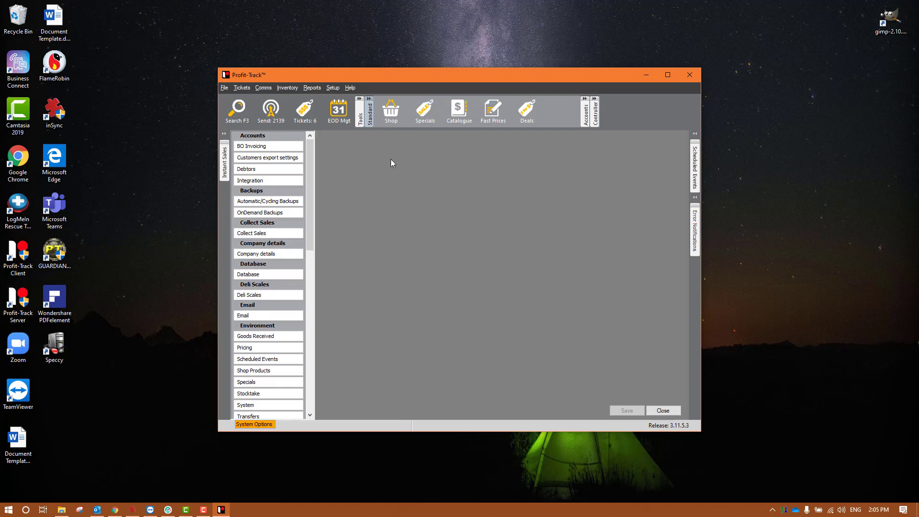
left_click(268, 254)
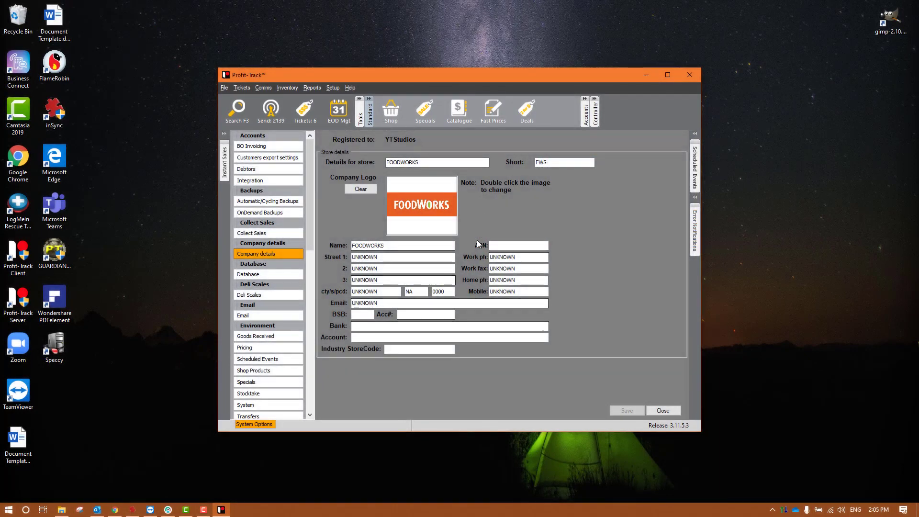
Replace the store details FOODWORKS with YouTube and the short code with YT
left_click_drag(558, 162, 534, 163)
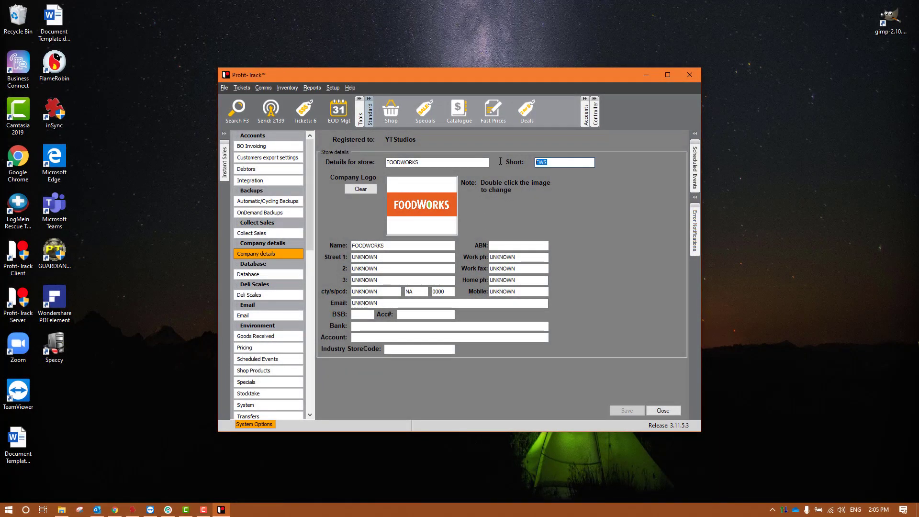
double_click(395, 161)
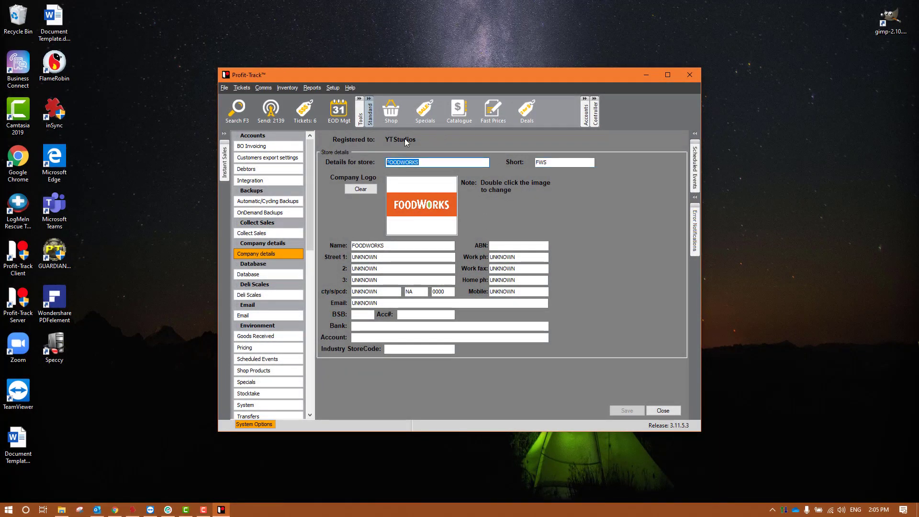
left_click(438, 163)
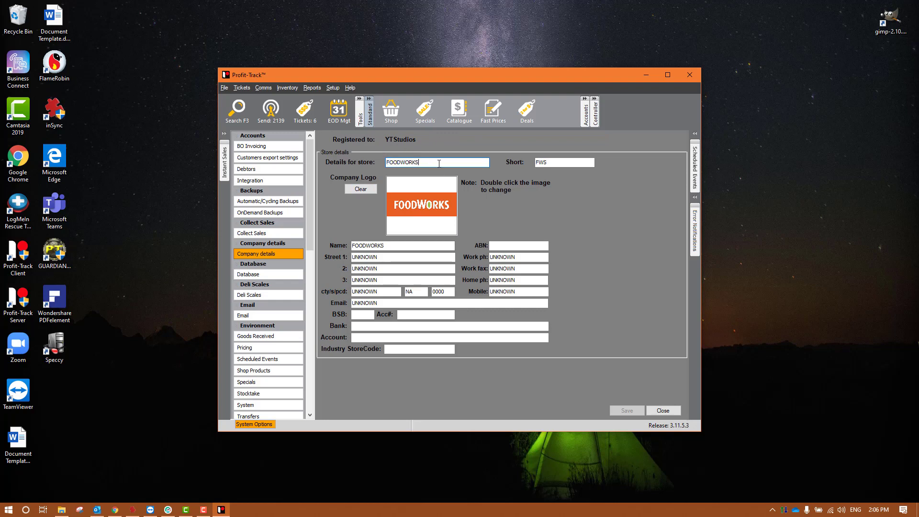
double_click(438, 163)
type("YouTube")
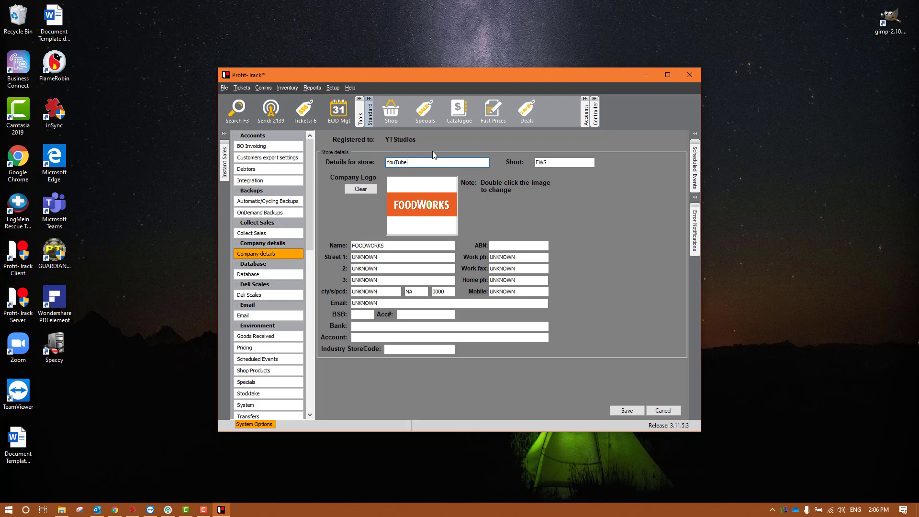
key("Tab")
type("YT")
Change the company Name to YouTube and step through the remaining contact fields
left_click_drag(447, 245, 227, 245)
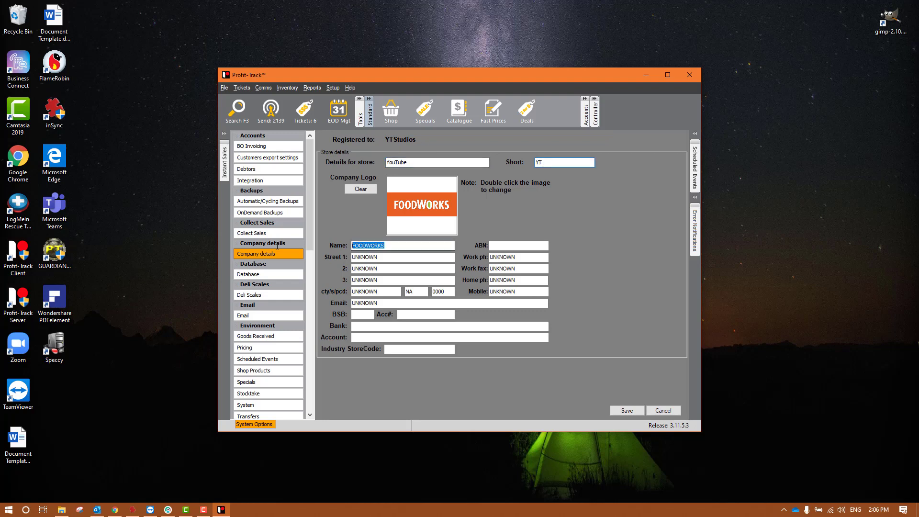
type("YouT")
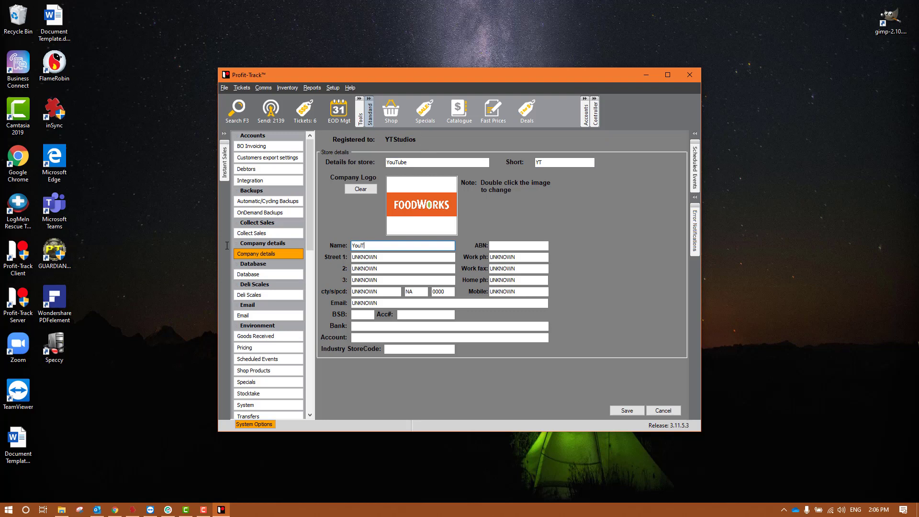
type("ube")
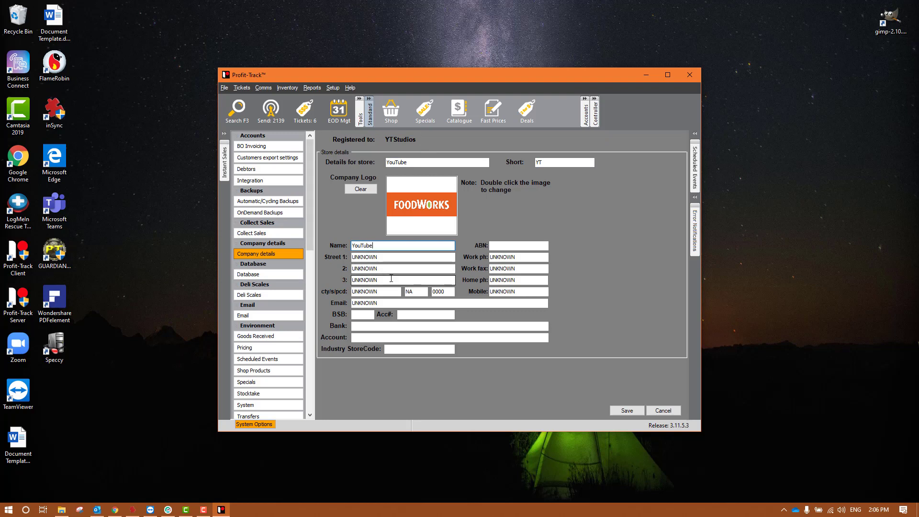
left_click(507, 245)
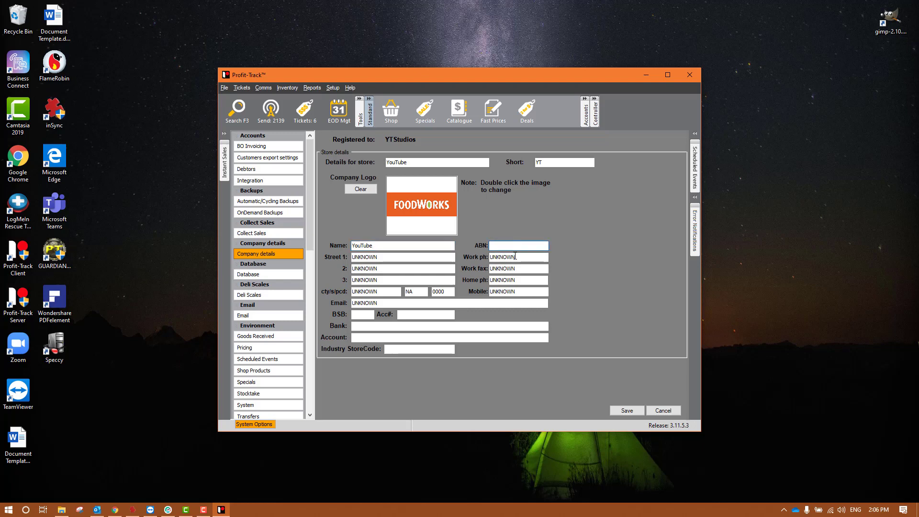
key("Tab")
key("Tab")
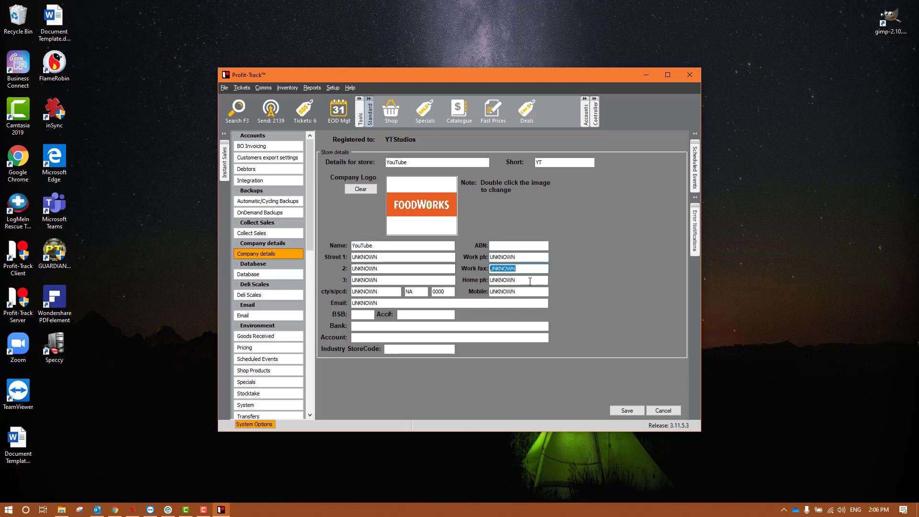
key("Tab")
key("Tab")
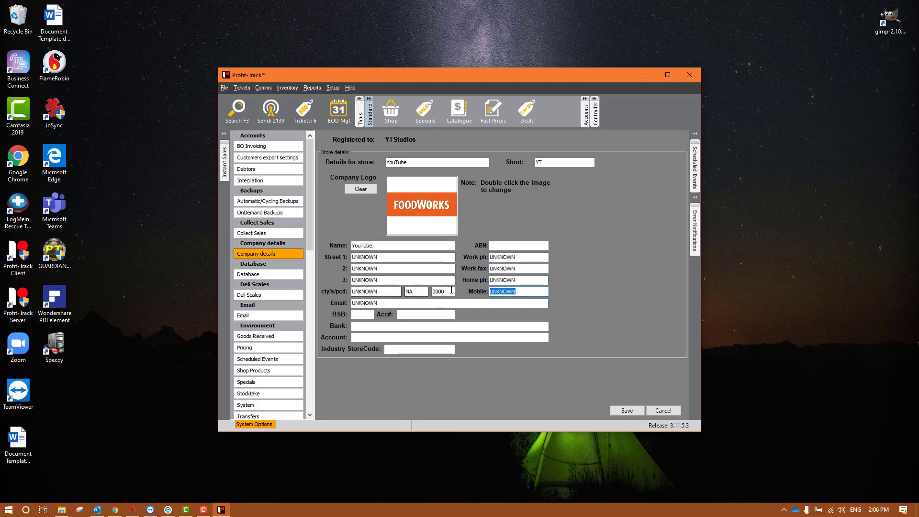
key("Tab")
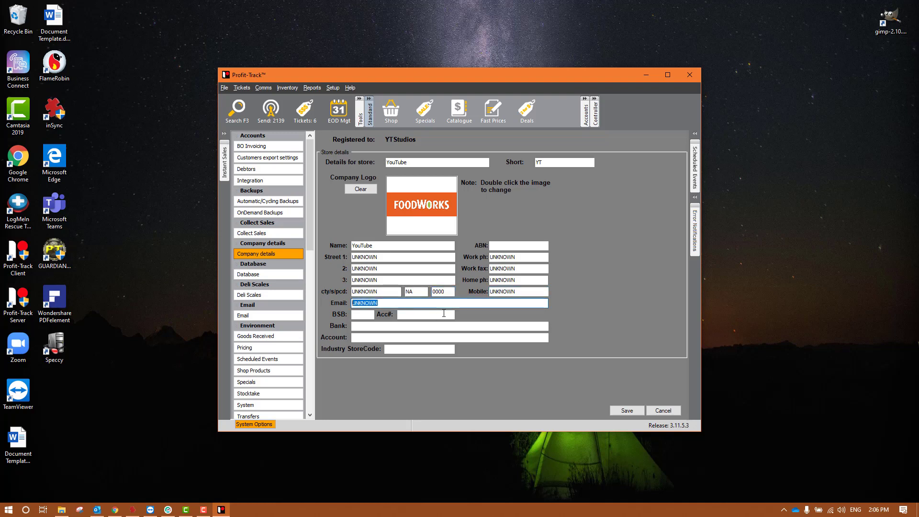
left_click(444, 313)
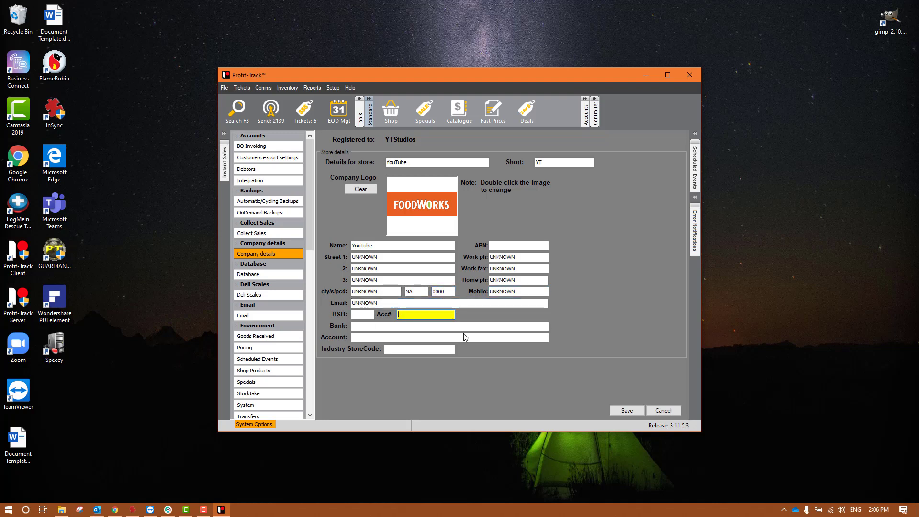
left_click(404, 350)
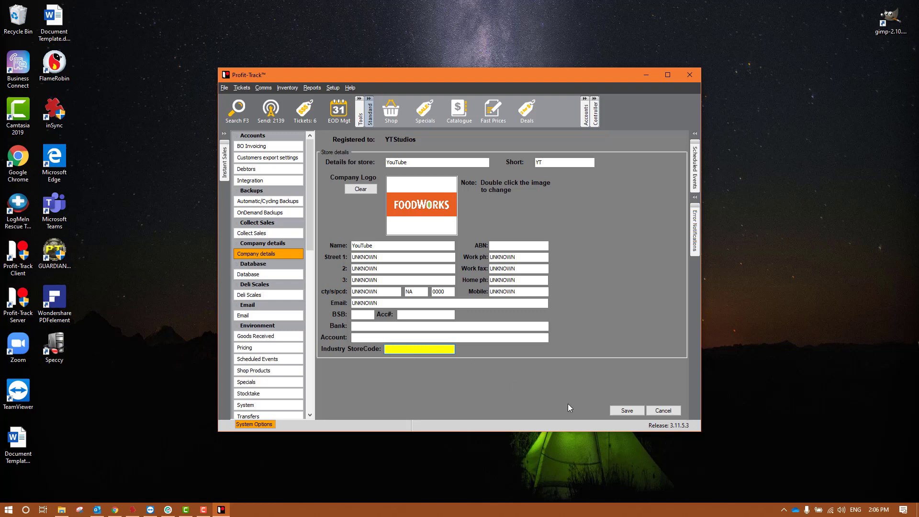
Remove the FOODWORKS company logo and cancel the bitmap picker without choosing a replacement
left_click(369, 191)
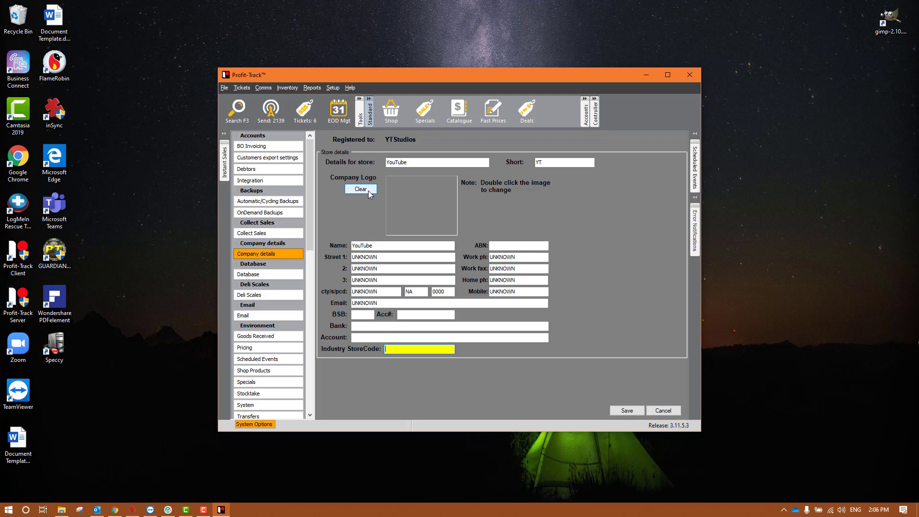
double_click(439, 196)
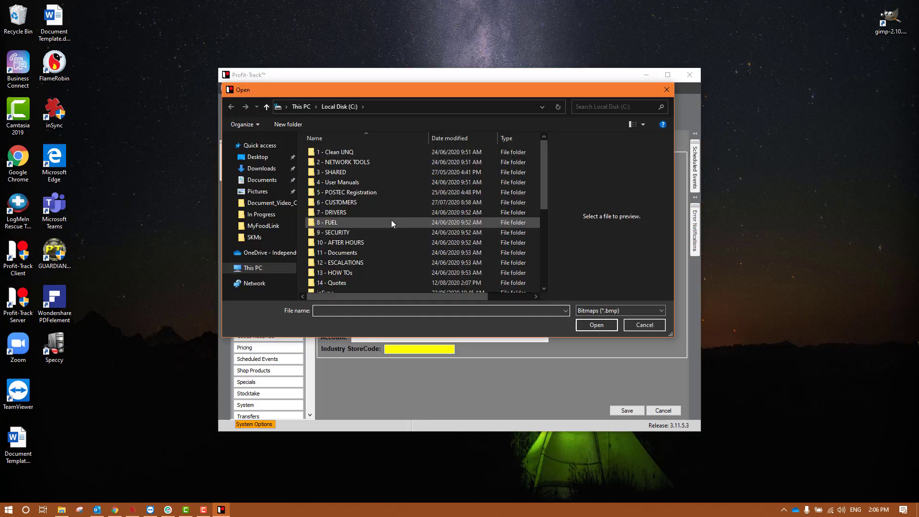
scroll(392, 212, "down", 5)
scroll(406, 225, "up", 5)
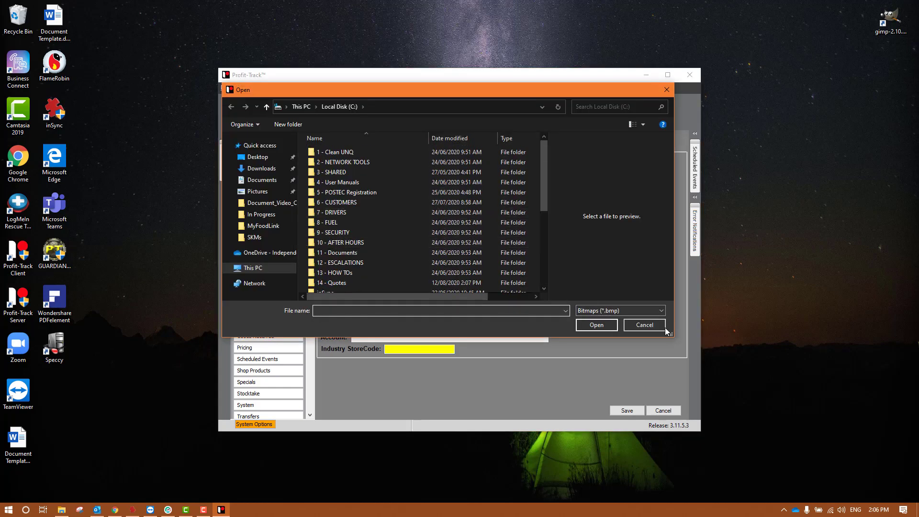
left_click(644, 325)
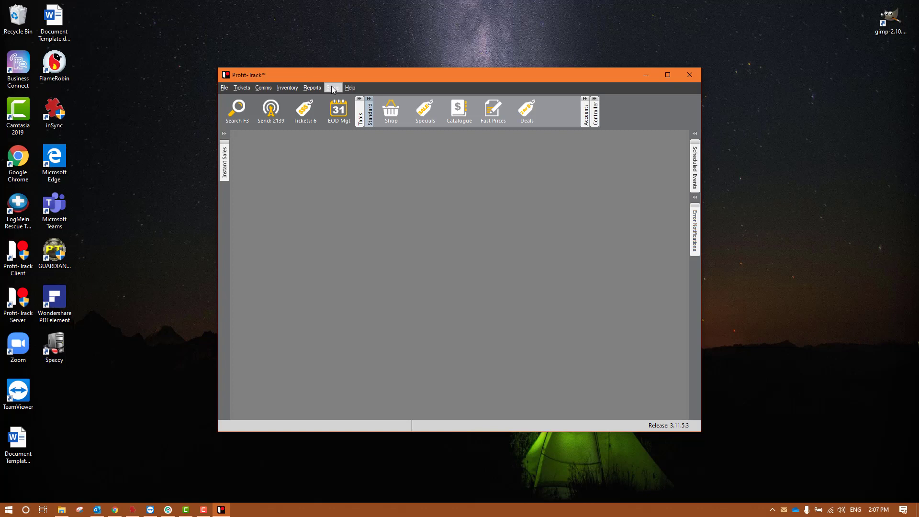
Open the Register receipt header / footer table via Setup > Edit lookup tables > Register tables
left_click(332, 86)
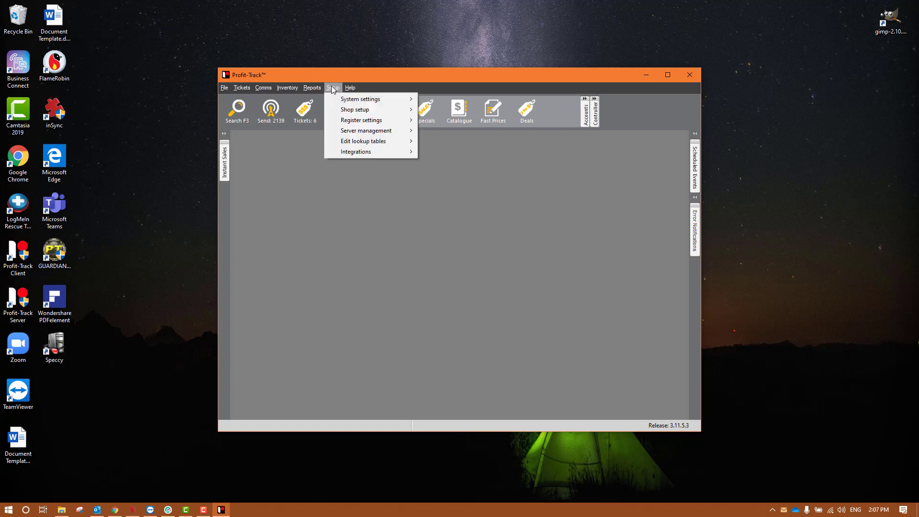
mouse_move(379, 139)
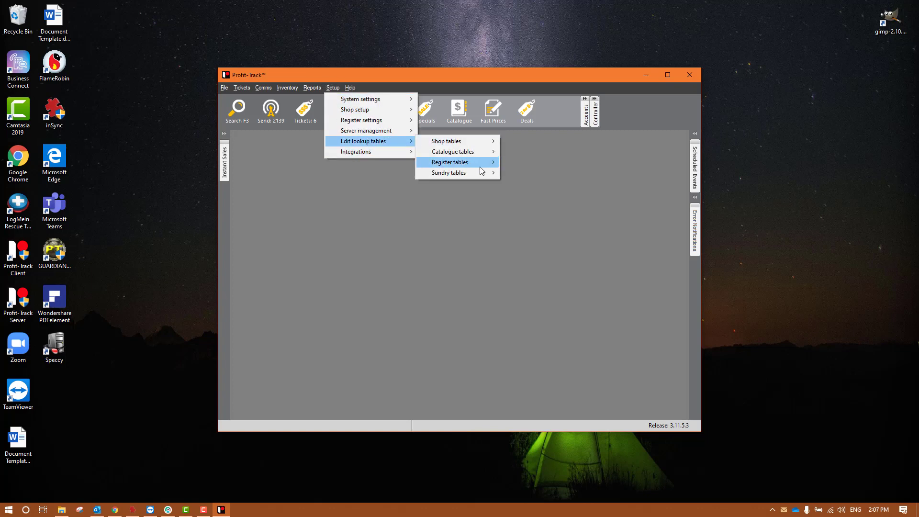
mouse_move(480, 164)
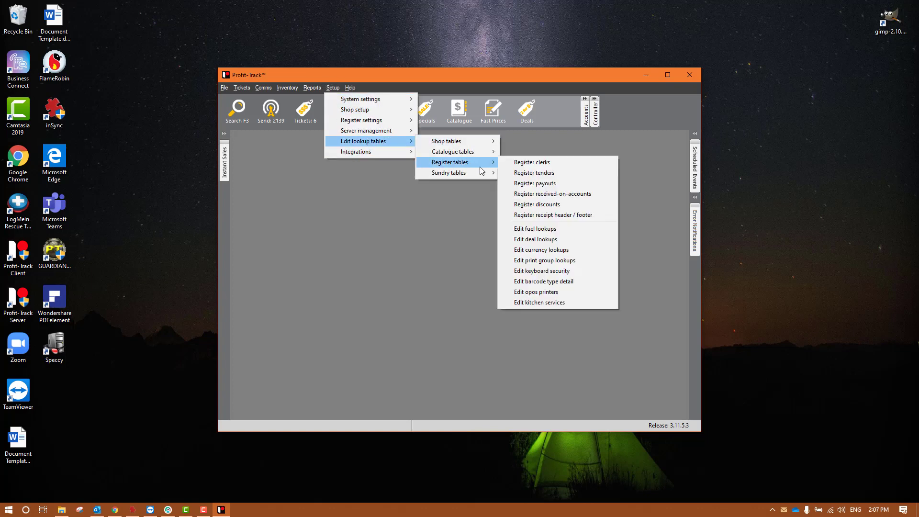
left_click(554, 219)
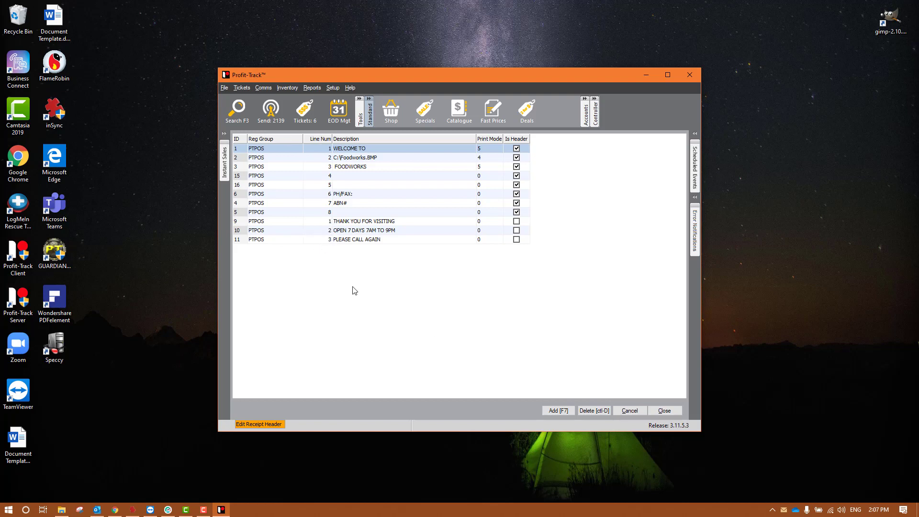
Change the receipt header's FOODWORKS line to YouTube and the logo line to C:\YouTube.bmp
left_click(401, 159)
key("Up")
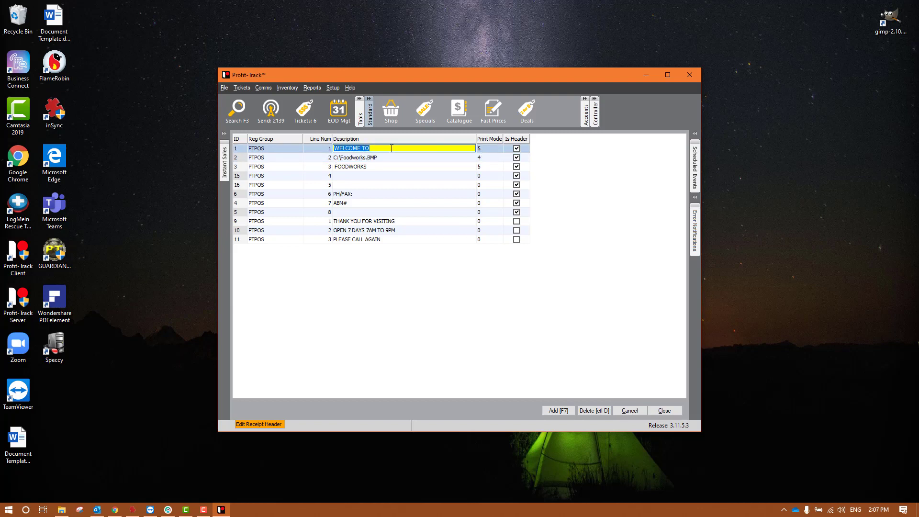
left_click(417, 166)
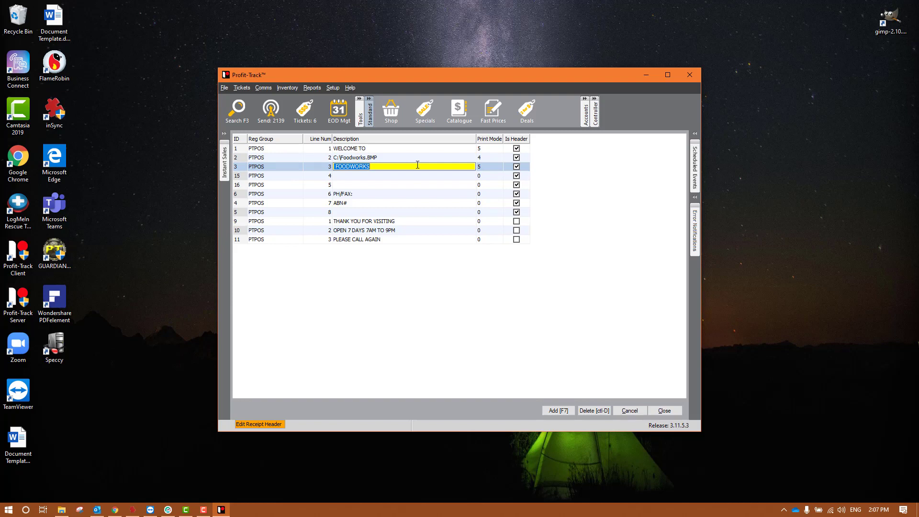
left_click(428, 158)
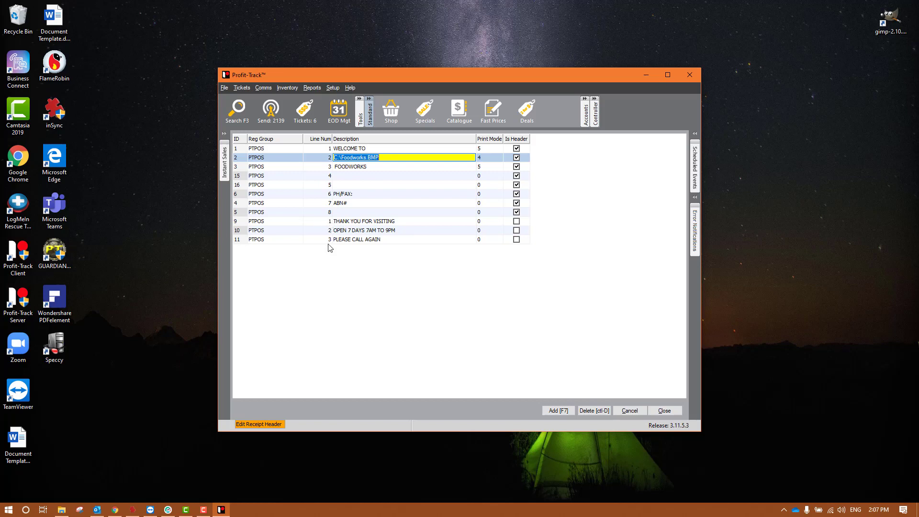
left_click(379, 170)
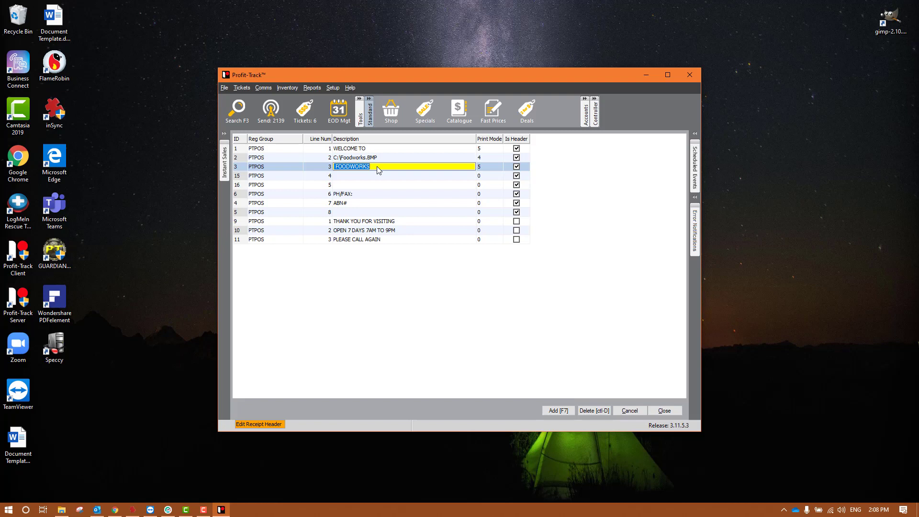
type("YouTube")
left_click(390, 157)
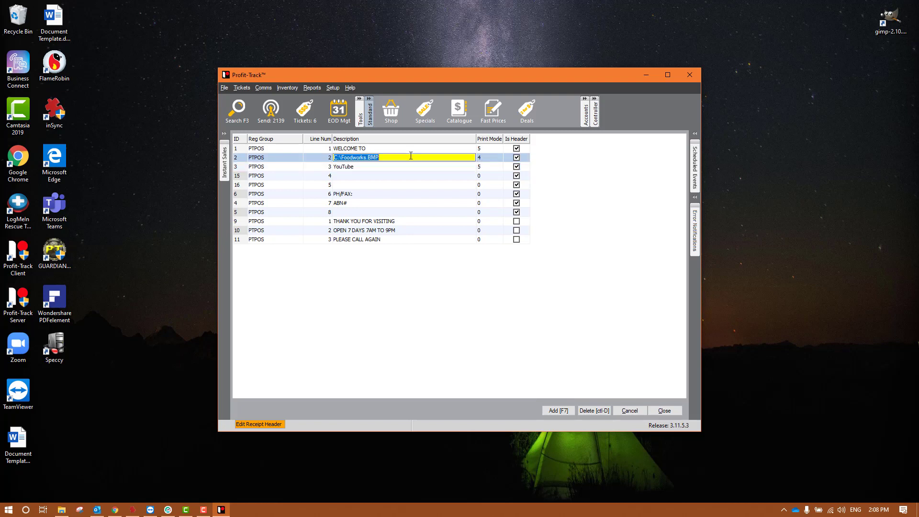
type("C:\\YouTube.bmp")
Close the table, send the header to the registers, and dismiss the missing-bitmap error
left_click(664, 411)
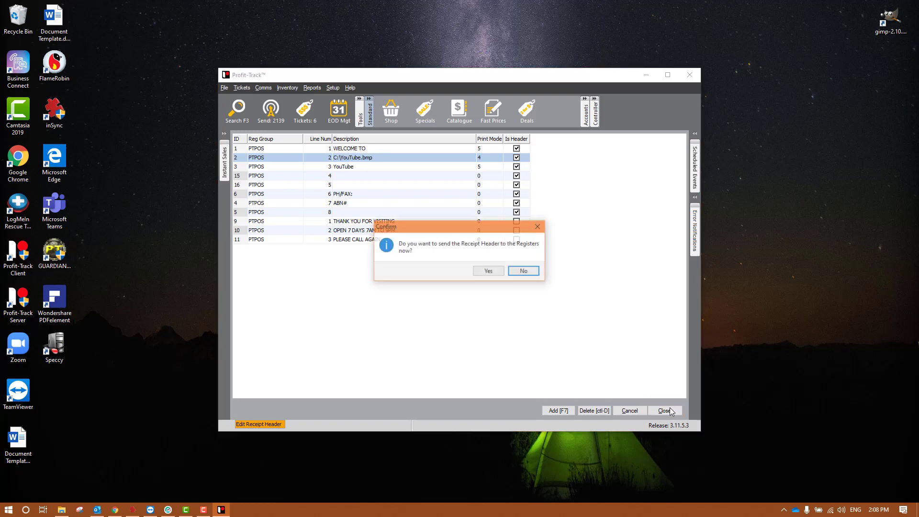
left_click(492, 272)
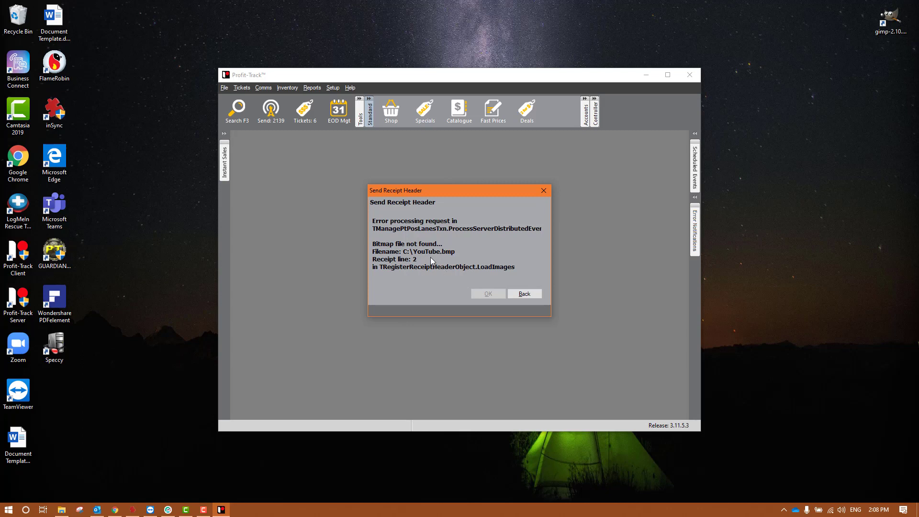
left_click(523, 294)
left_click(523, 295)
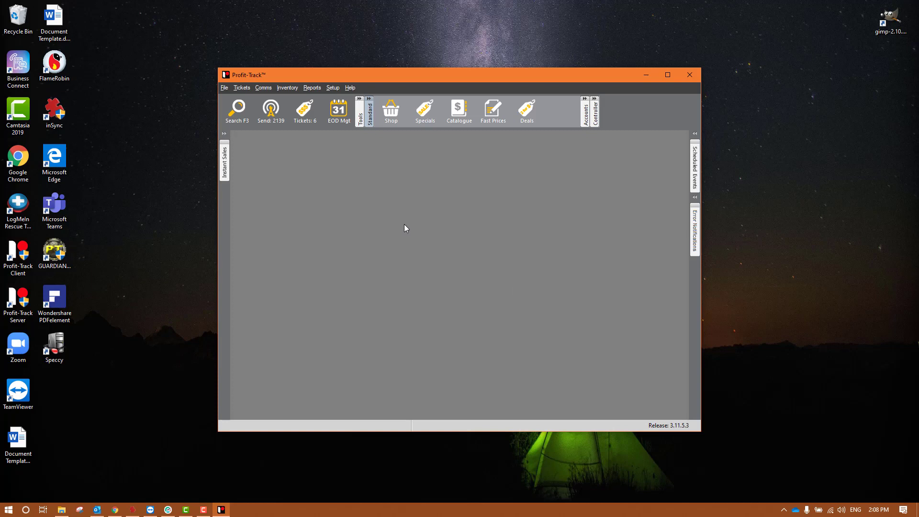
Open System Options and show the Orders > Destinations list with Weekly Grocery Order
left_click(332, 87)
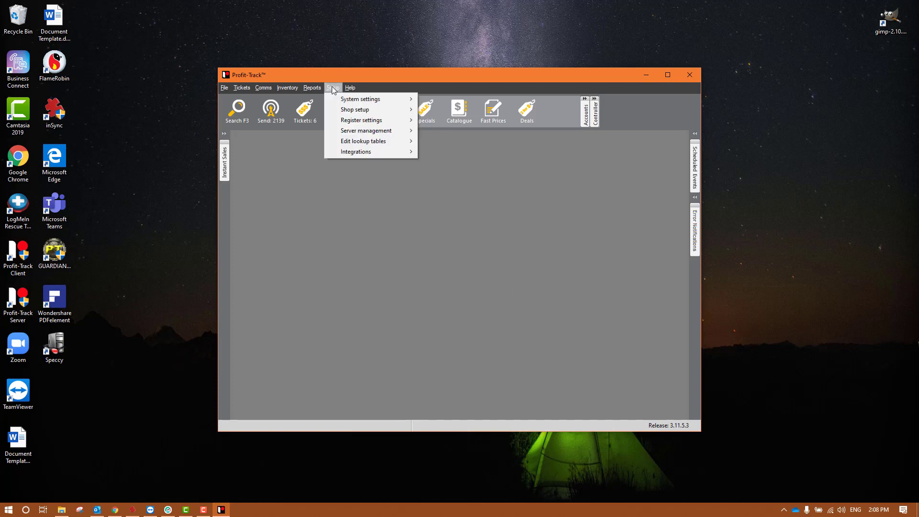
mouse_move(414, 102)
left_click(464, 99)
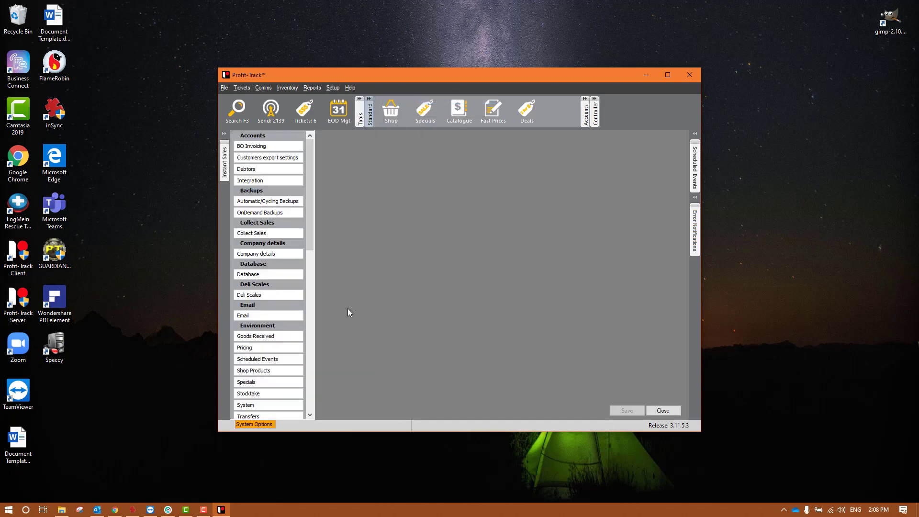
scroll(271, 333, "down", 5)
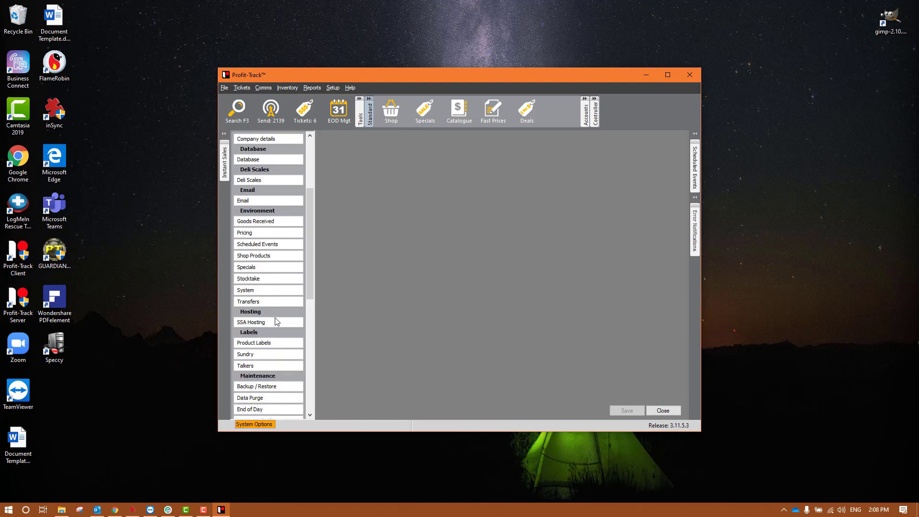
scroll(275, 317, "down", 3)
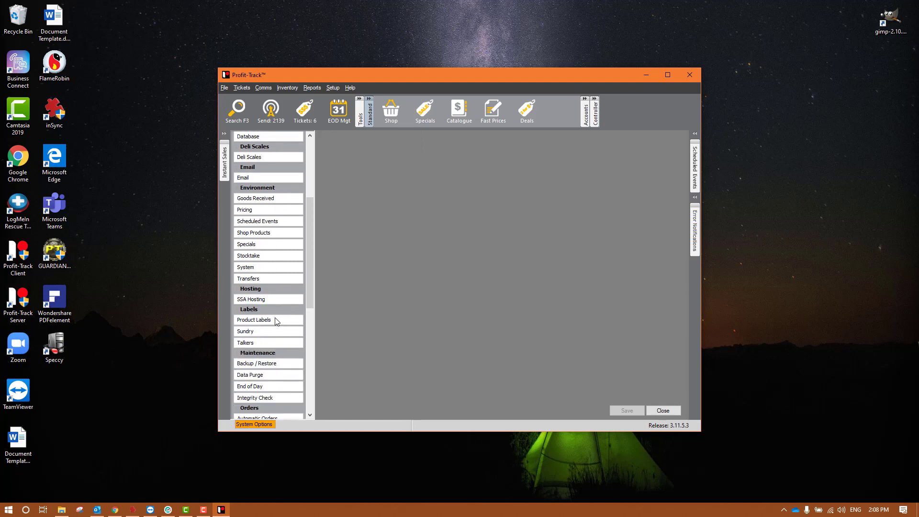
left_click(281, 371)
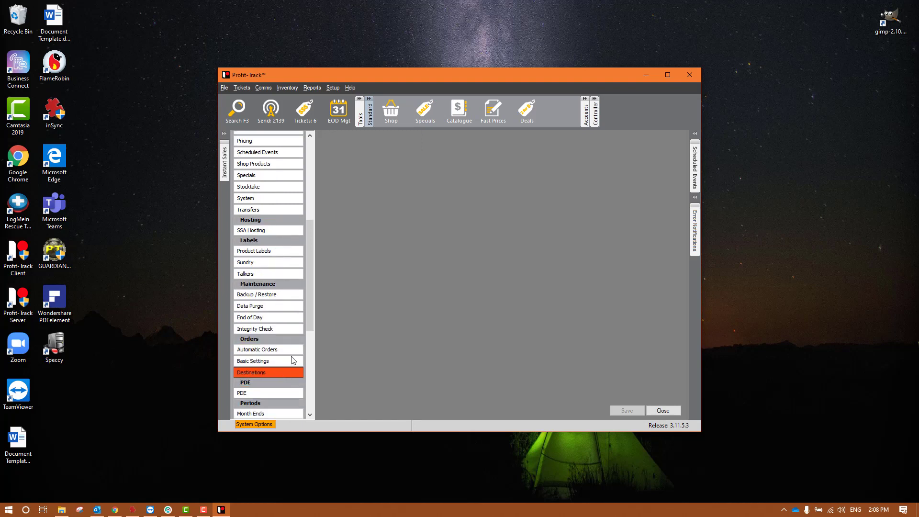
left_click(287, 360)
left_click(285, 371)
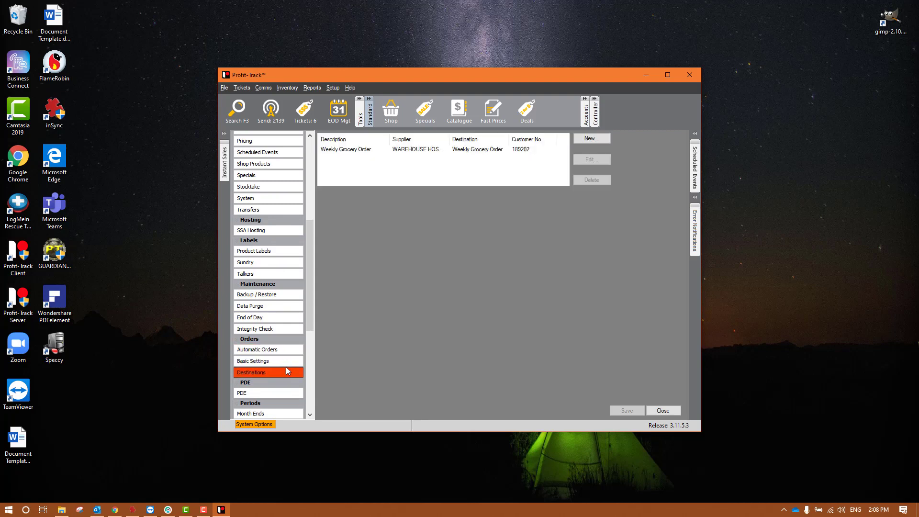
Review Weekly Grocery Order's customer number, password, Trading Partner ID and Mailbox ID fields
double_click(537, 151)
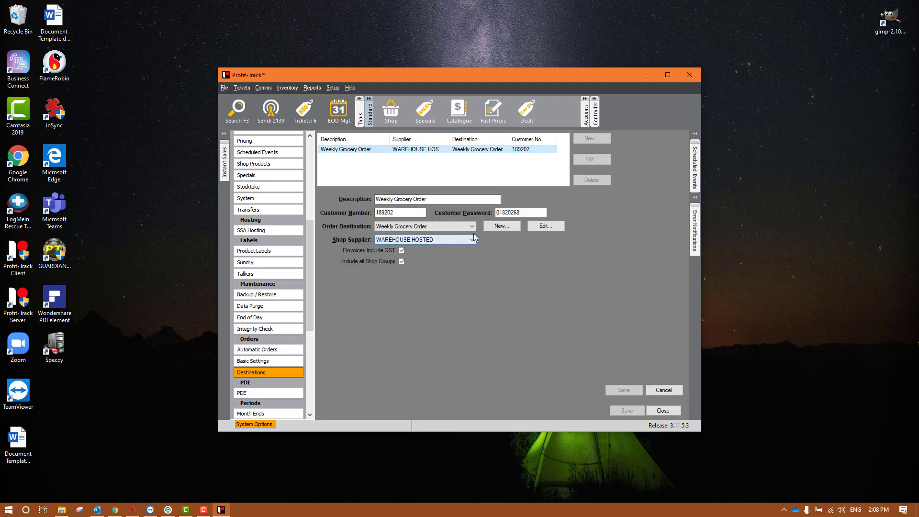
left_click(402, 213)
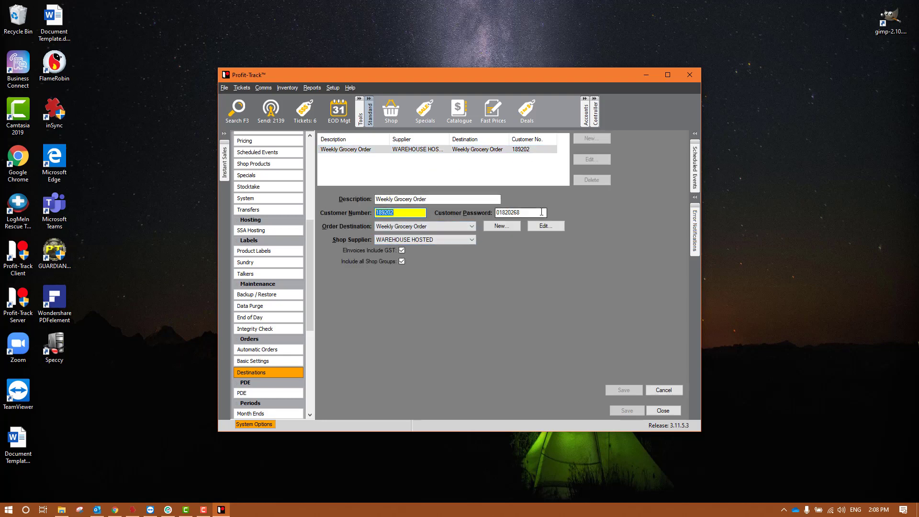
left_click(522, 214)
double_click(522, 214)
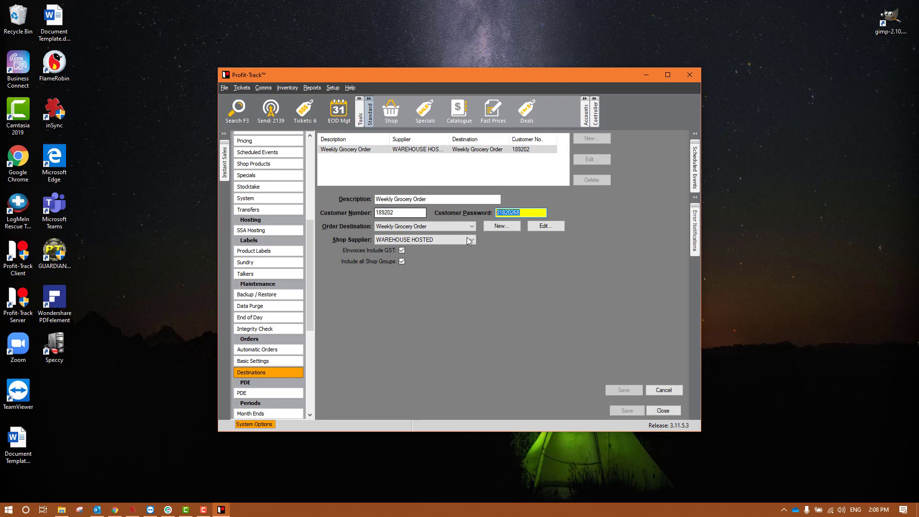
left_click(546, 227)
left_click(401, 238)
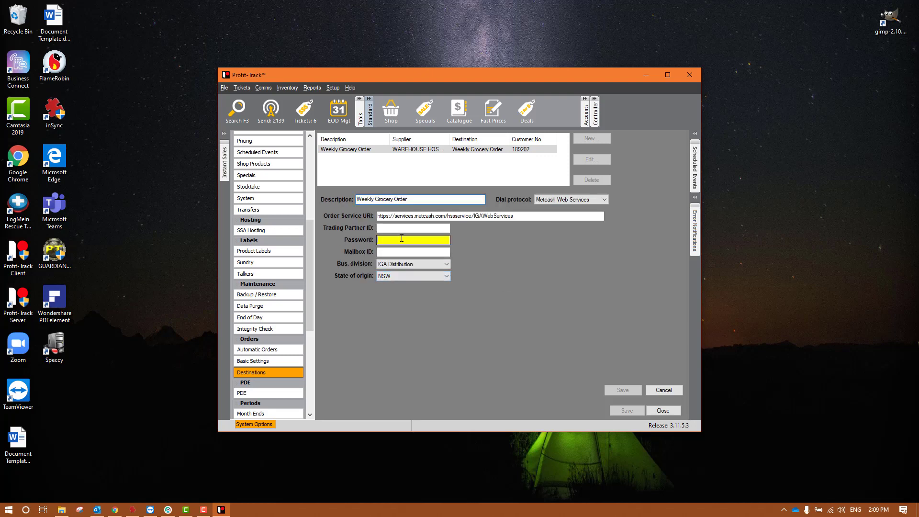
left_click(392, 228)
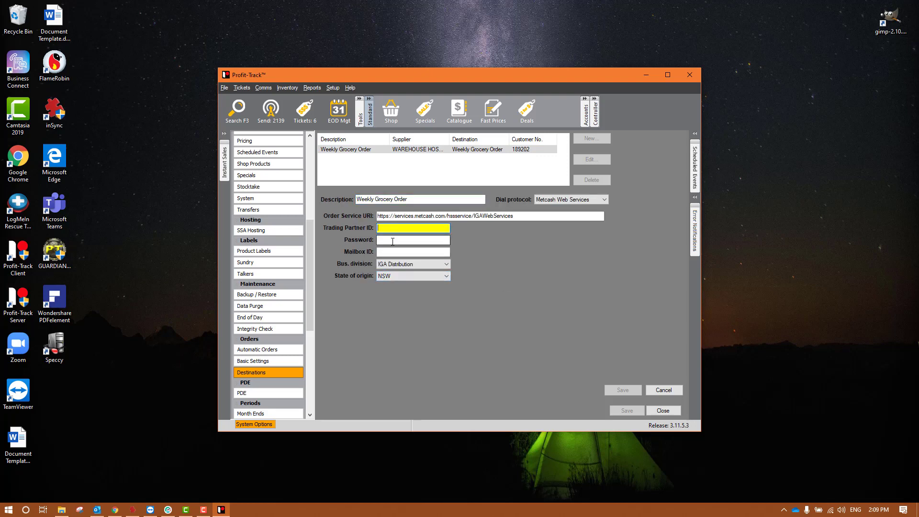
left_click(392, 240)
left_click(397, 252)
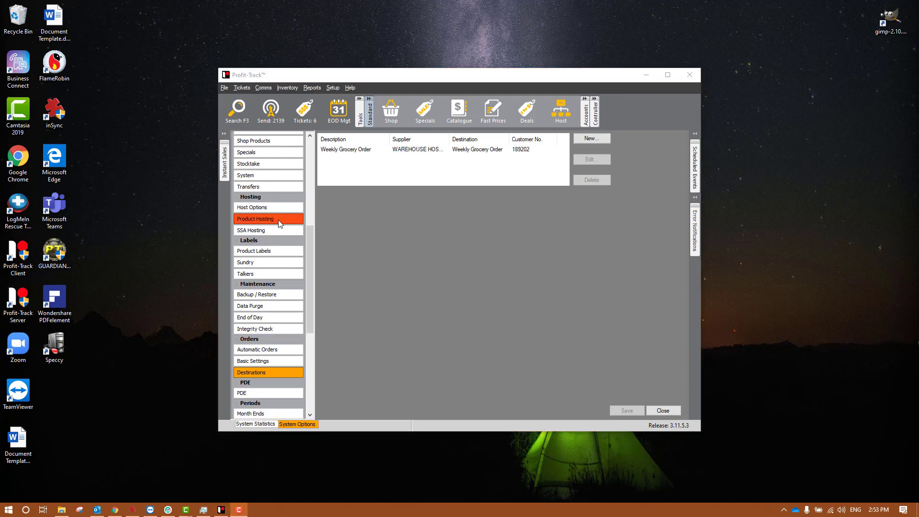
Open Product Hosting and look over the EPAY, NONE and WAREHOUSE entries
left_click(291, 220)
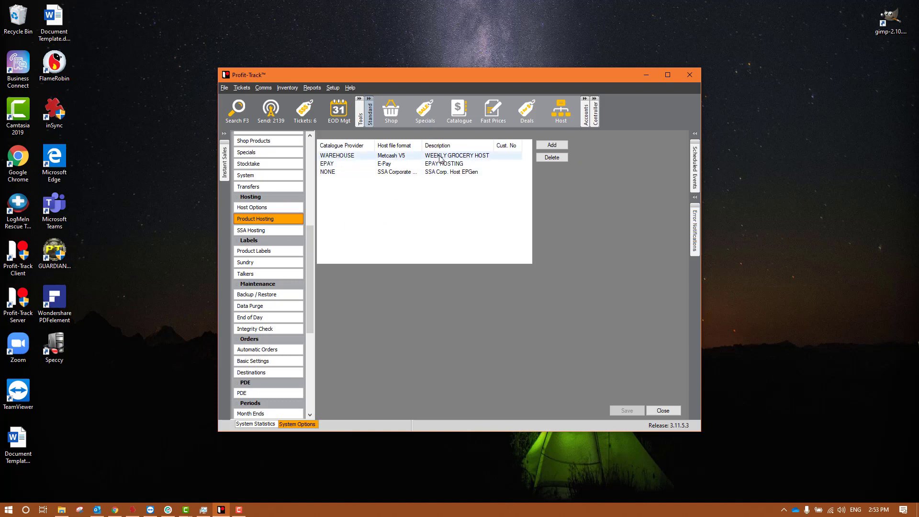
left_click(437, 163)
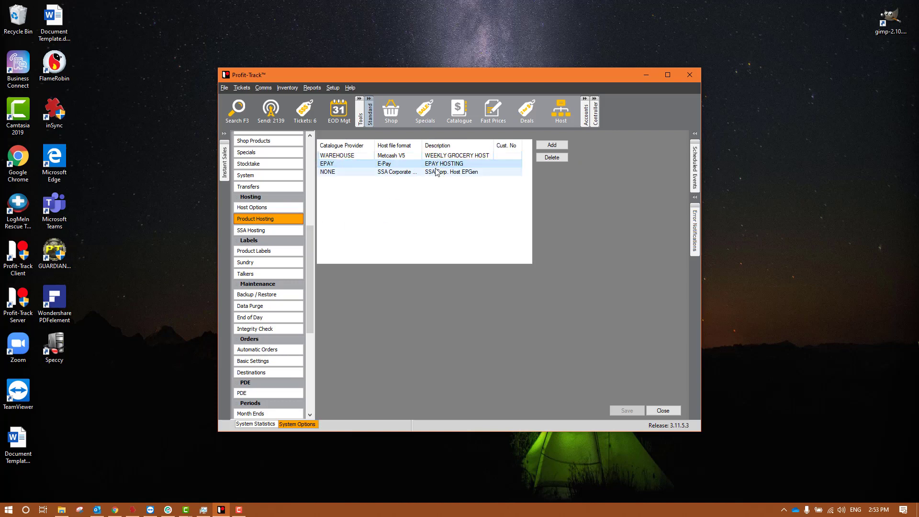
left_click(437, 171)
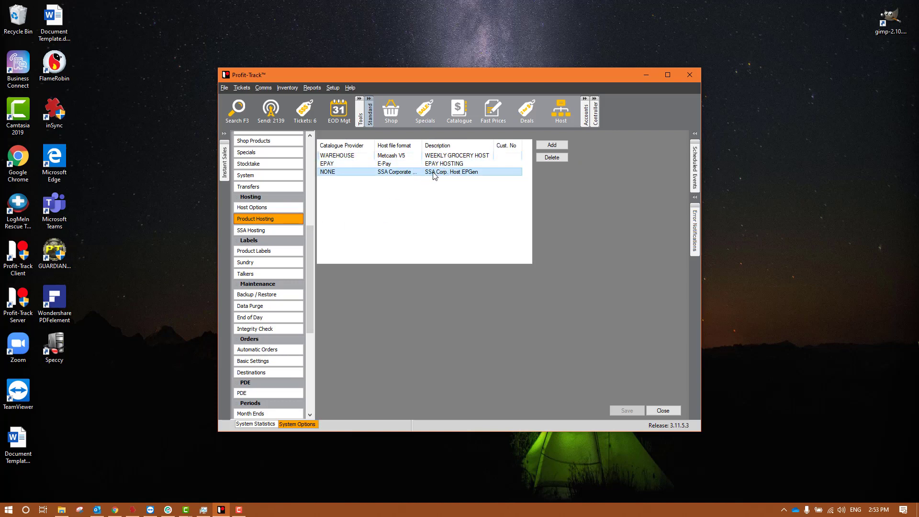
left_click(420, 165)
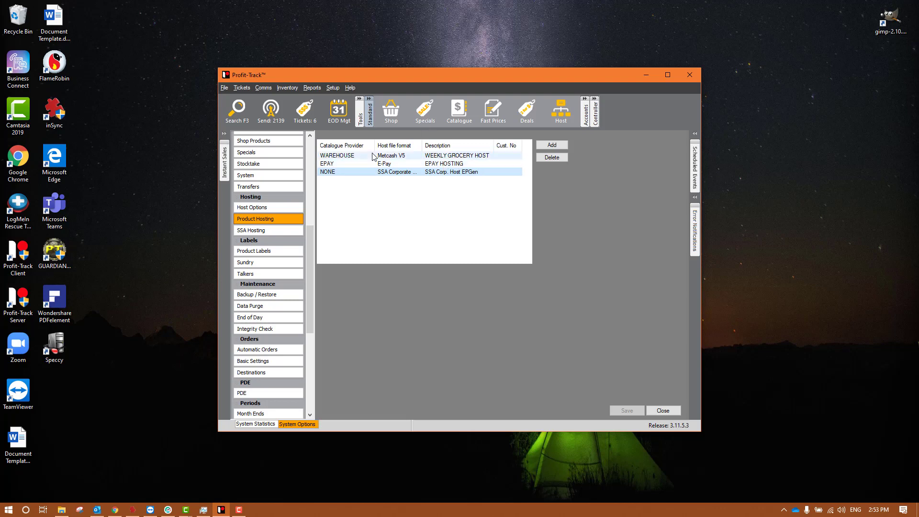
left_click(403, 171)
left_click(435, 157)
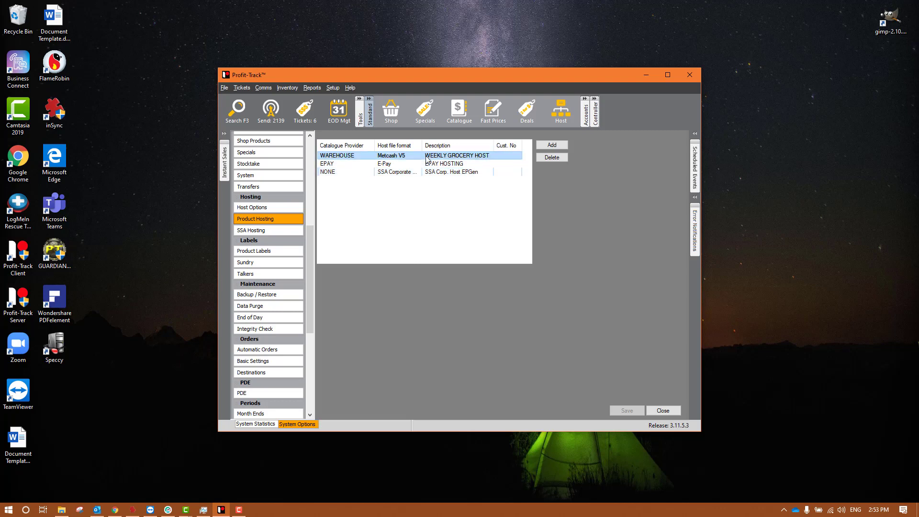
Review the WAREHOUSE entry's customer number, keeping its Metcash V5 file format
double_click(437, 158)
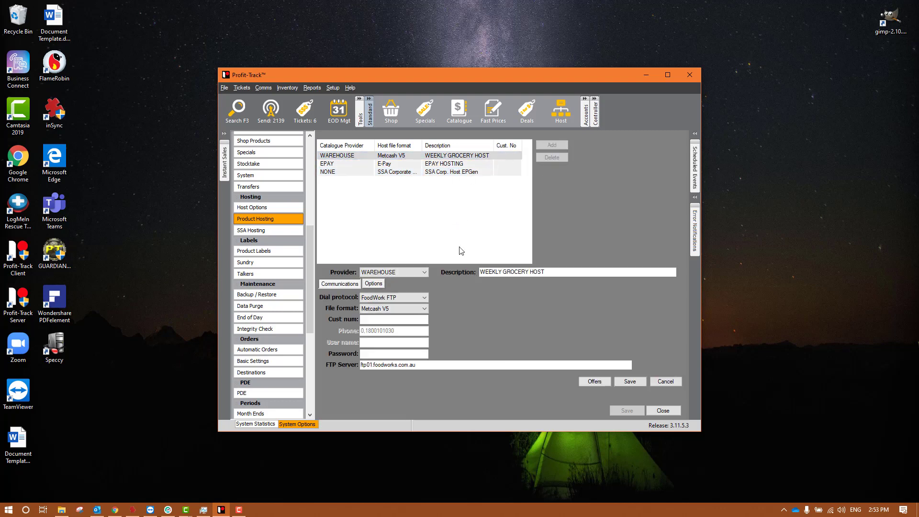
left_click(374, 318)
key("Tab")
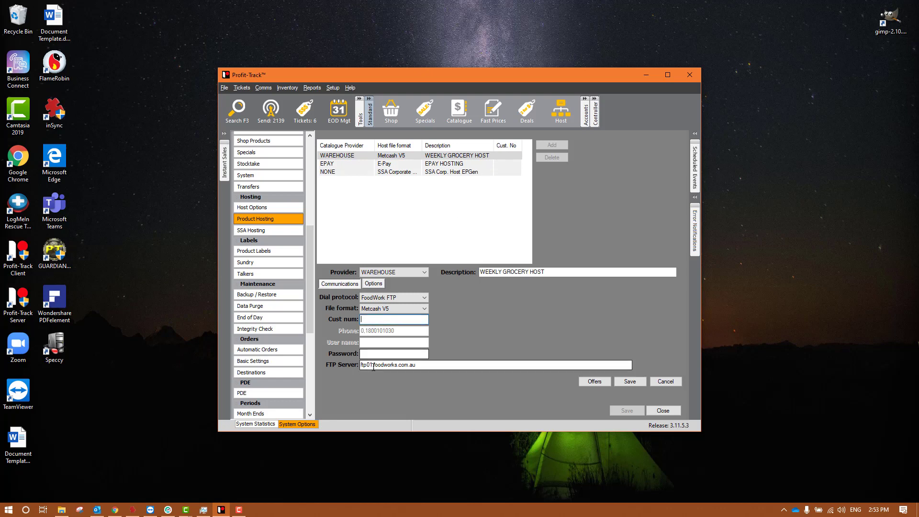
left_click(412, 308)
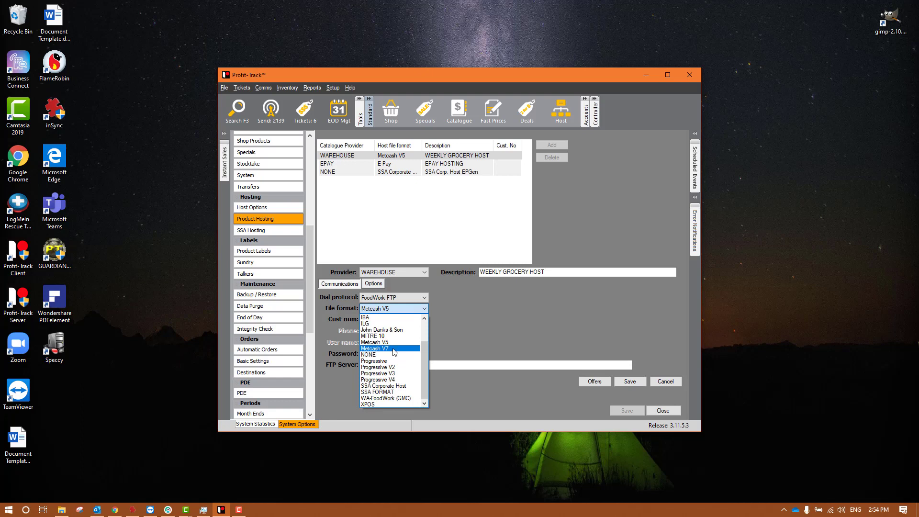
left_click(489, 330)
left_click(422, 318)
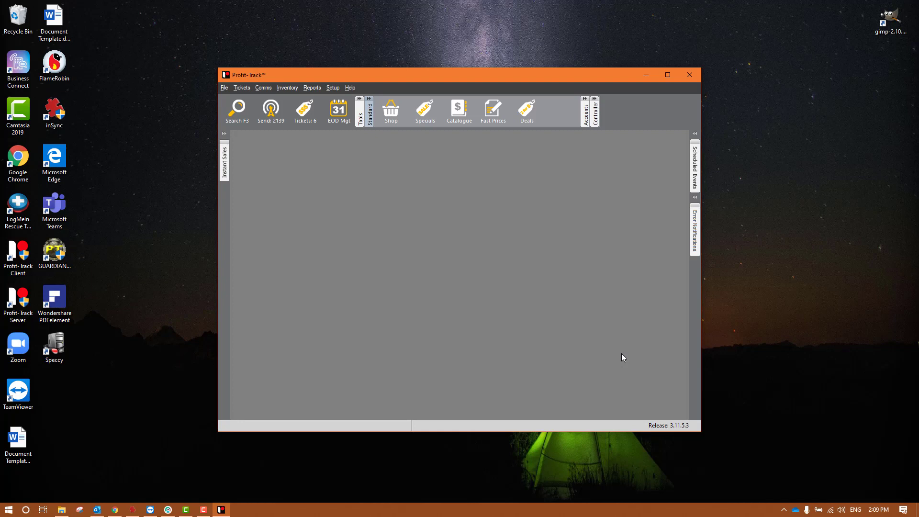
Open Local Disk (C:) in File Explorer by running c:\ from the Run box
key("super+r")
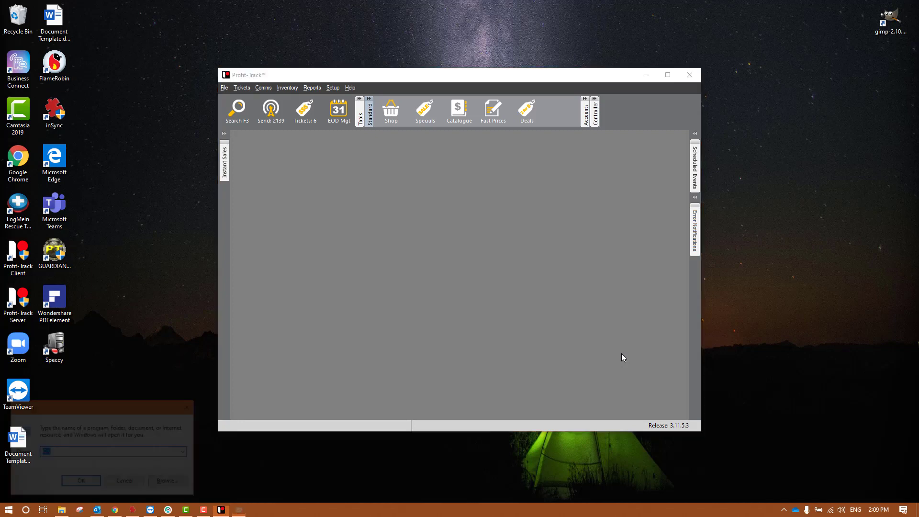
type("c:\\")
key("Return")
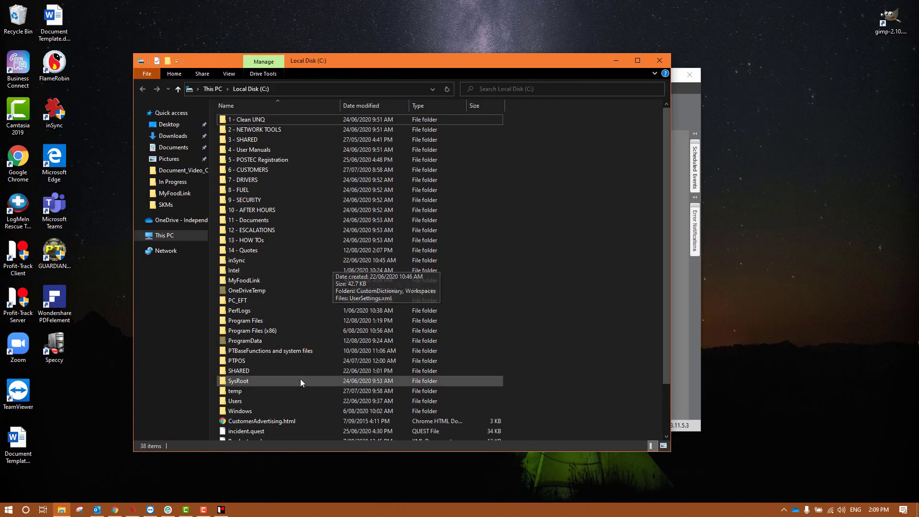
Create a new folder named EPAPISVC on the C: drive
right_click(574, 226)
mouse_move(629, 329)
left_click(714, 329)
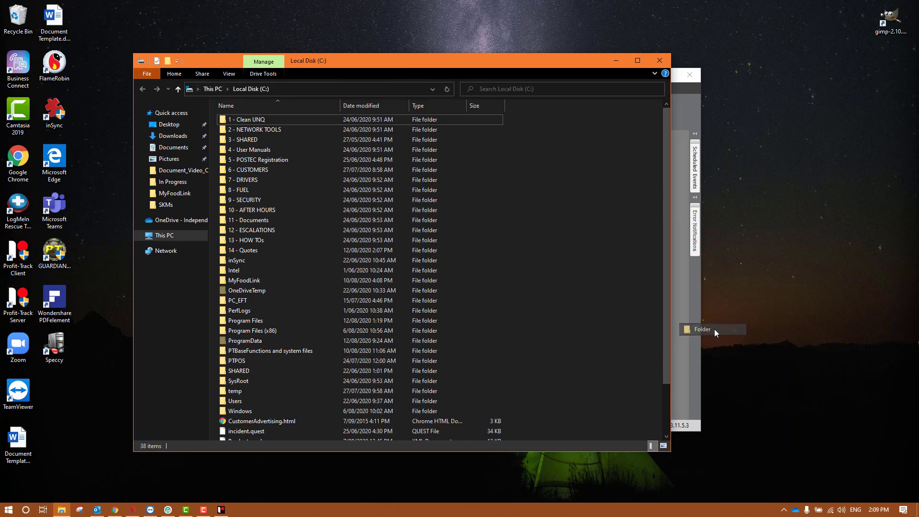
type("EPAPI")
type("SVC")
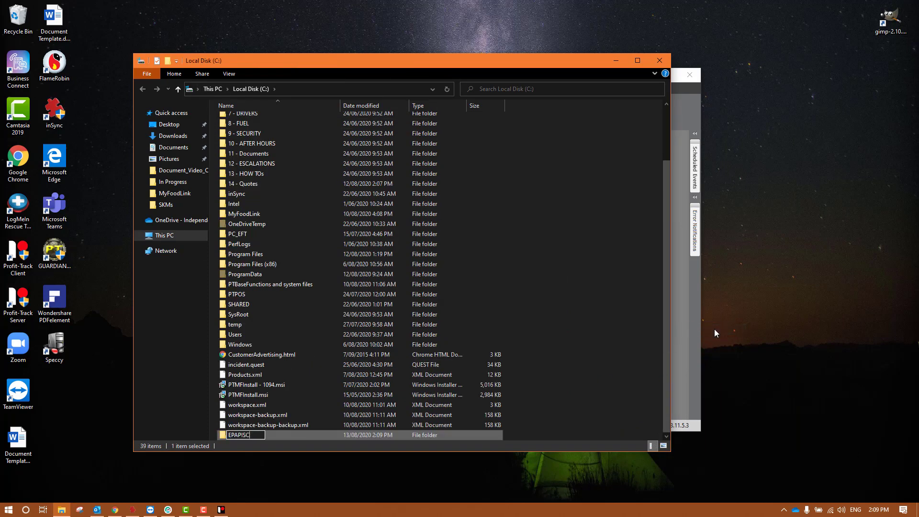
key("Return")
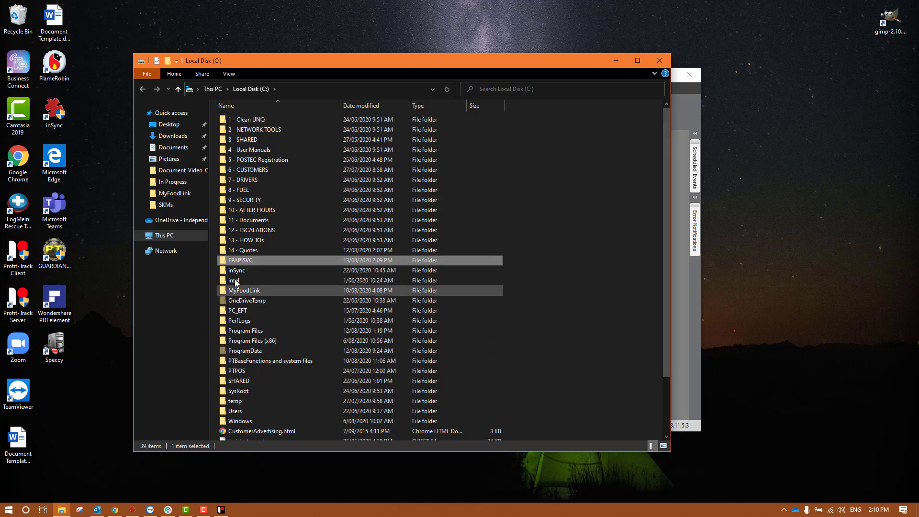
Open the empty EPAPISVC folder, then minimize File Explorer to reveal Profit-Track
double_click(256, 260)
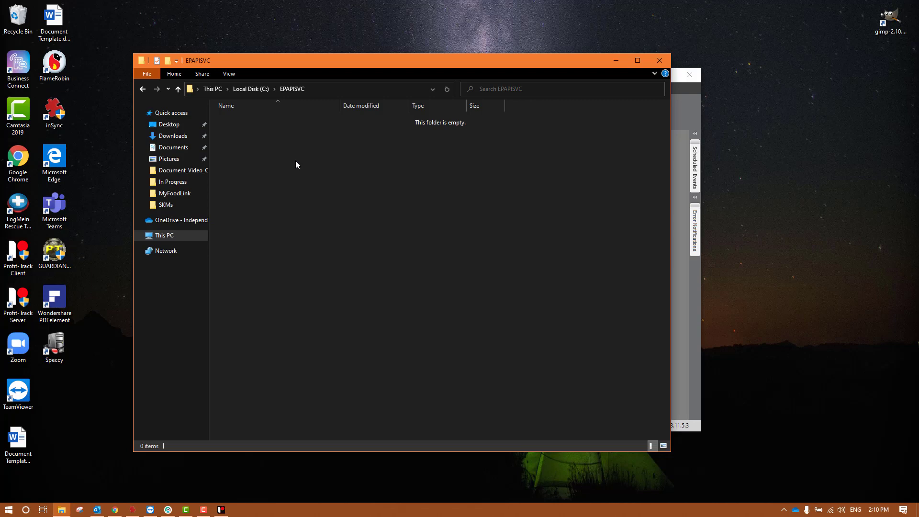
left_click_drag(417, 229, 175, 35)
left_click_drag(509, 250, 93, 2)
left_click_drag(620, 61, 498, 44)
left_click(498, 44)
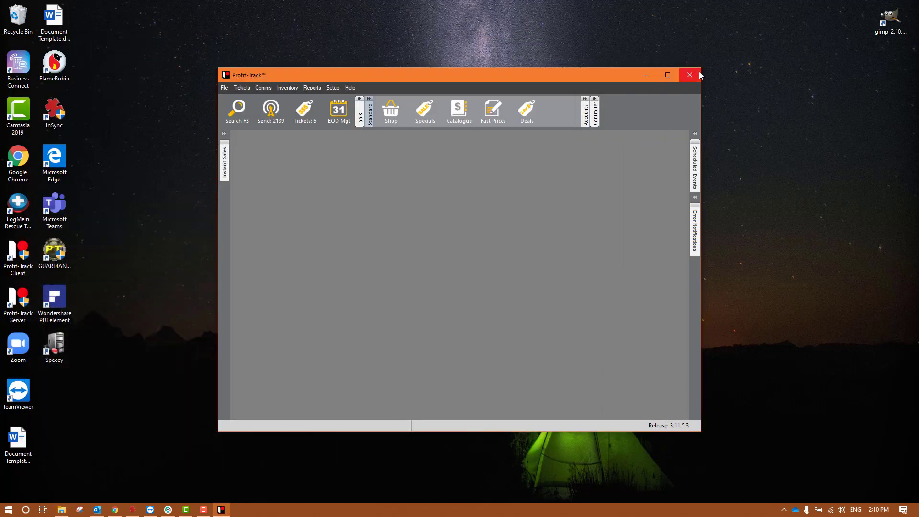
Close the Profit-Track client and shut down the Profit-Track Server from its tray icon
left_click(696, 78)
left_click(784, 509)
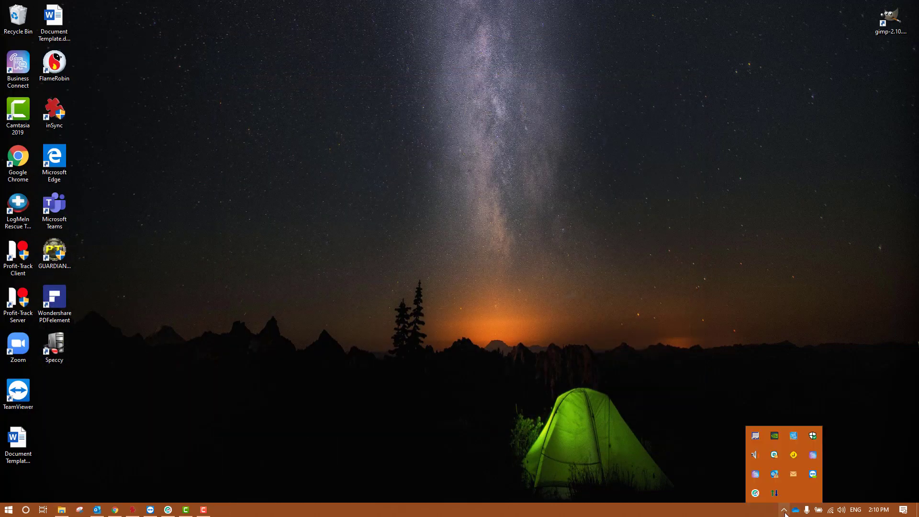
right_click(775, 494)
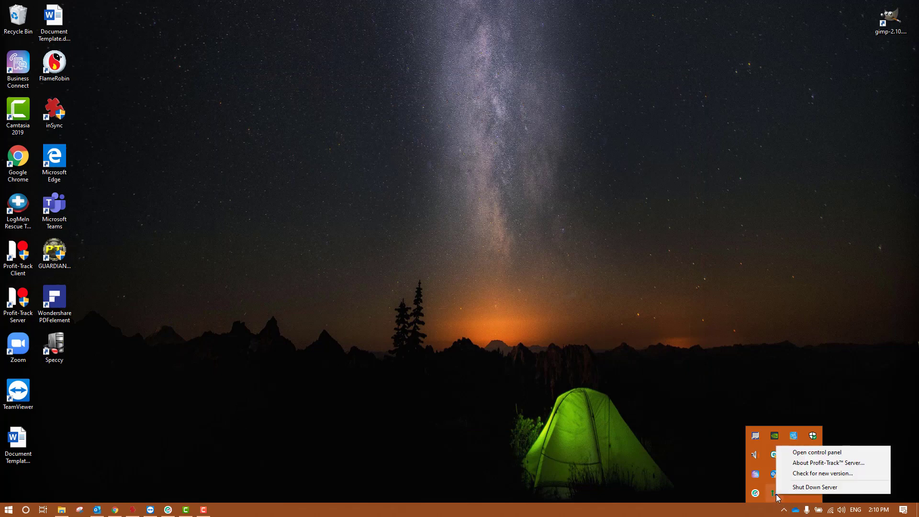
left_click(804, 488)
left_click(485, 292)
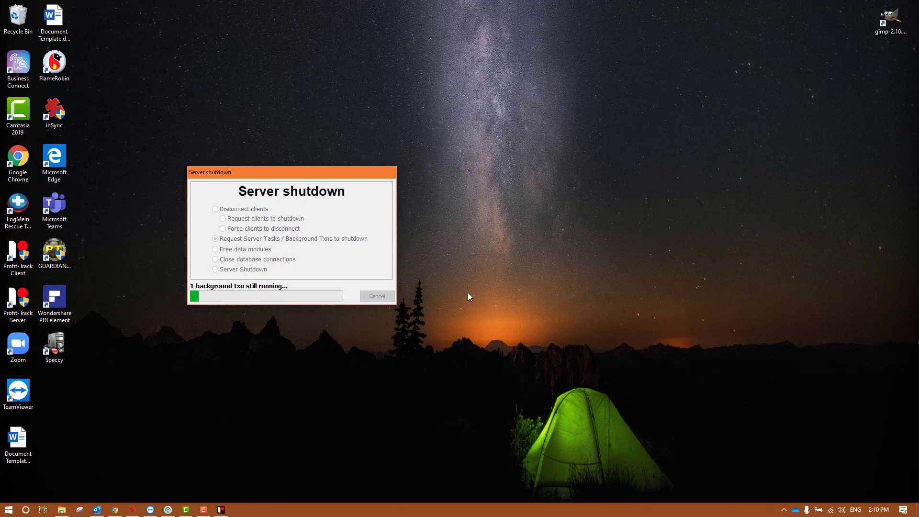
Relaunch the Profit-Track Server and Profit-Track Client from their desktop icons
double_click(24, 311)
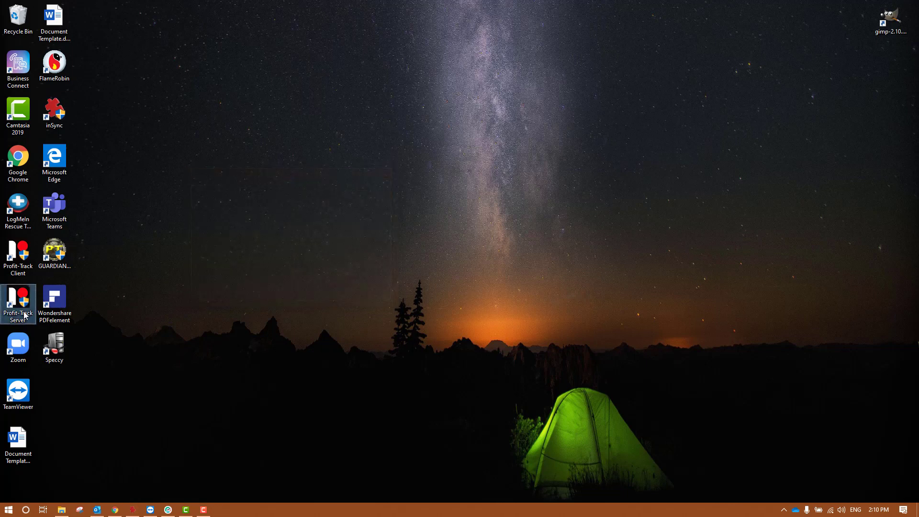
double_click(25, 272)
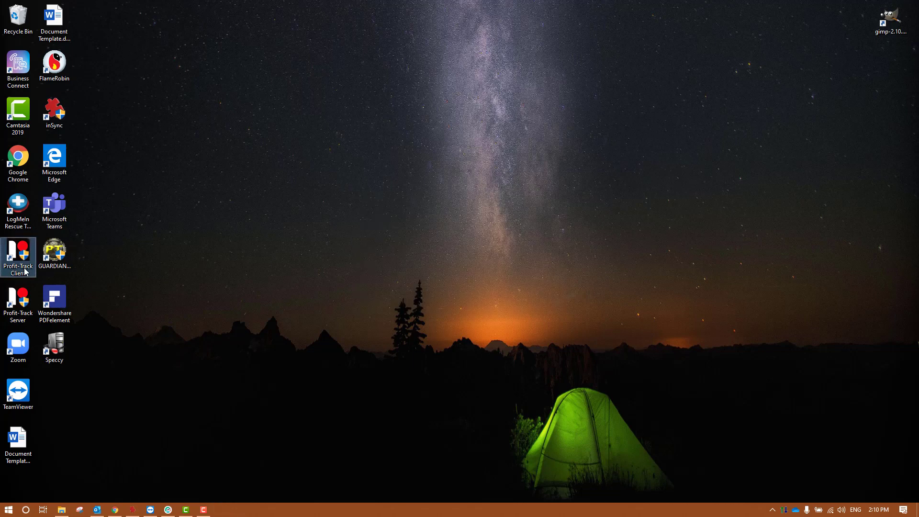